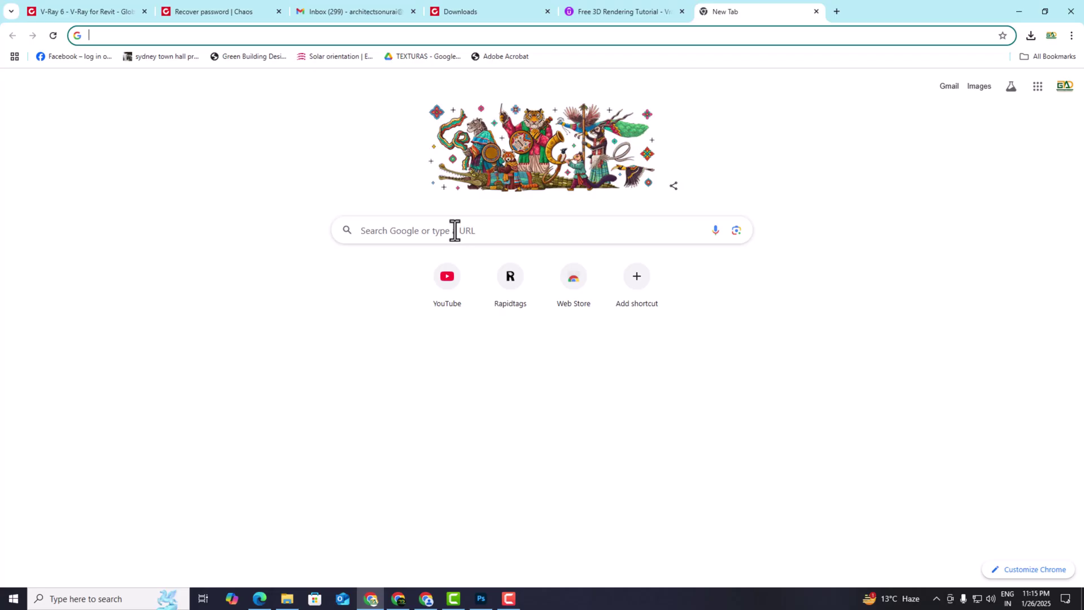
- Google 'vray for revit 2025 free' in Chrome to find the trial download
click(455, 230)
text(vr)
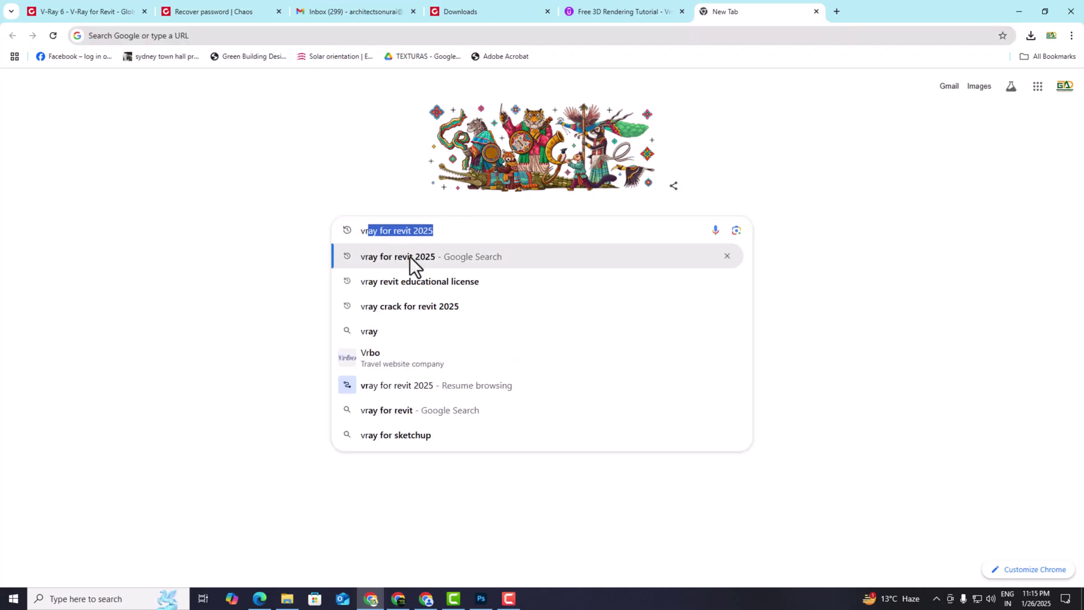
click(411, 258)
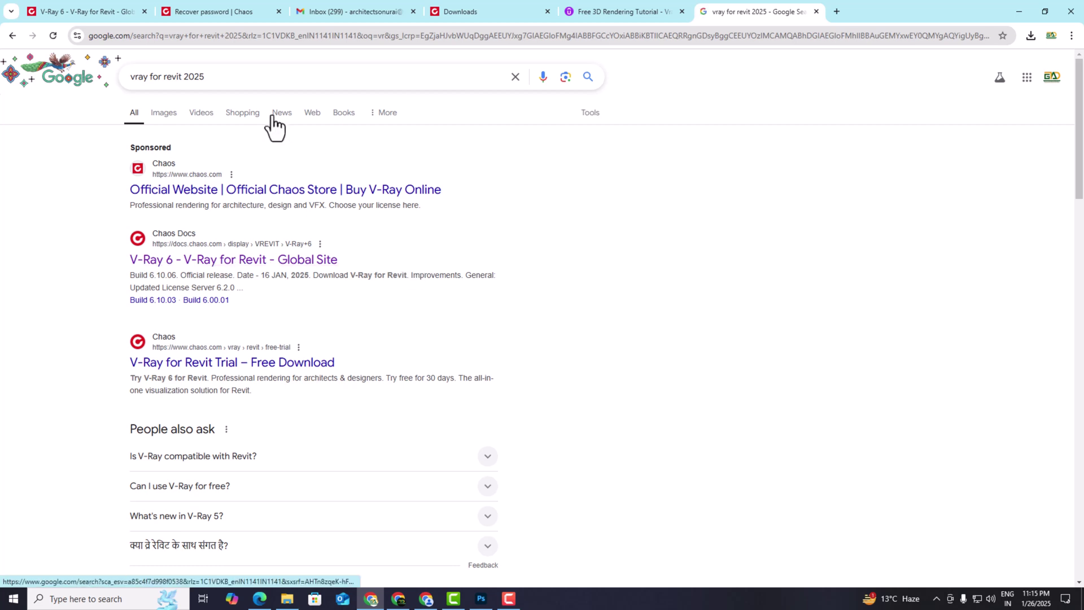
click(222, 74)
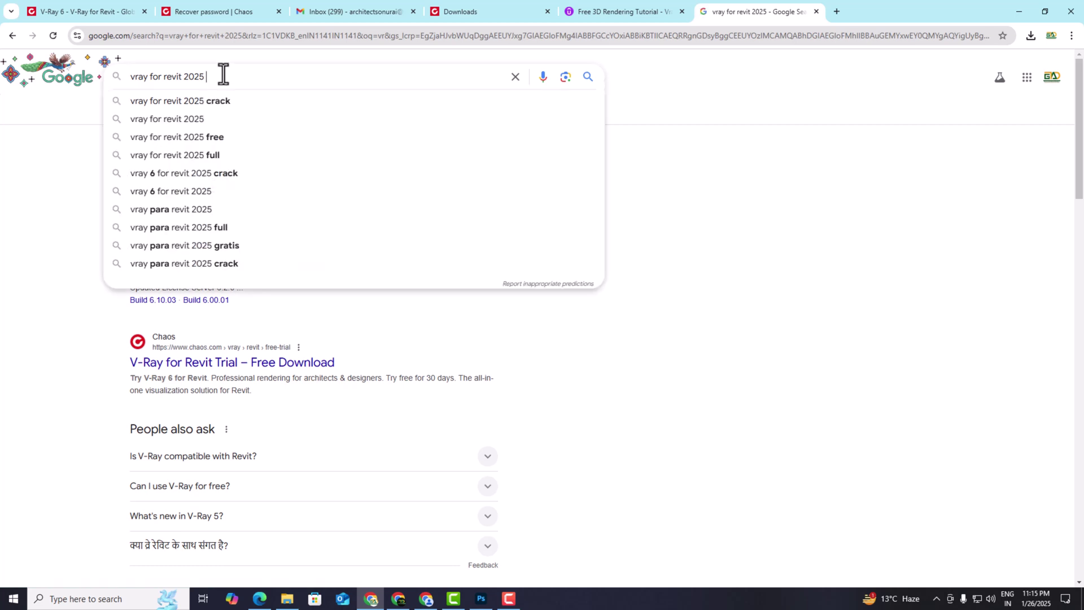
text(free)
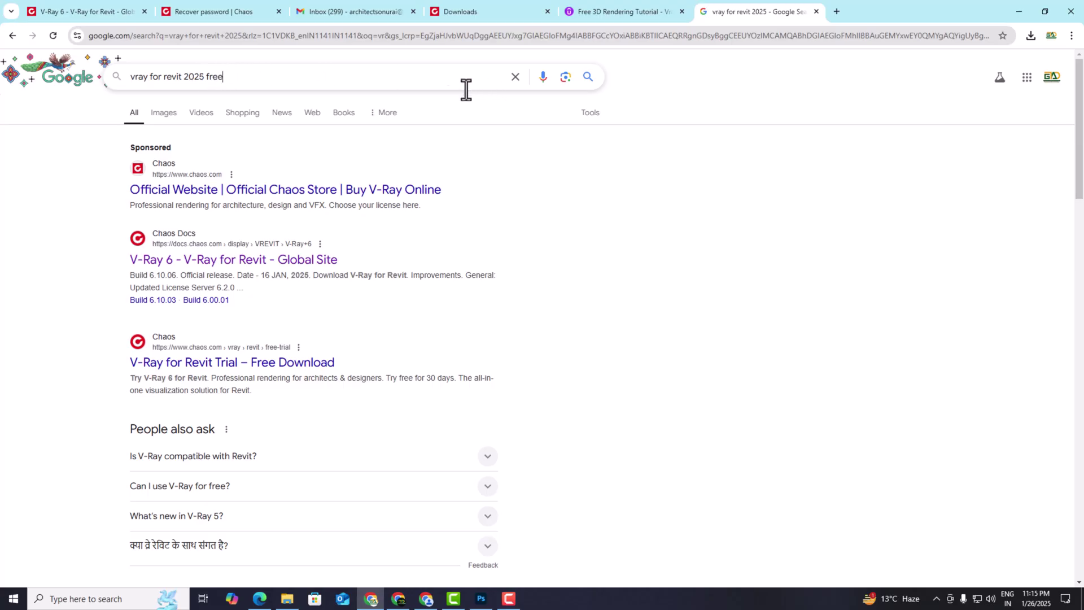
key(Return)
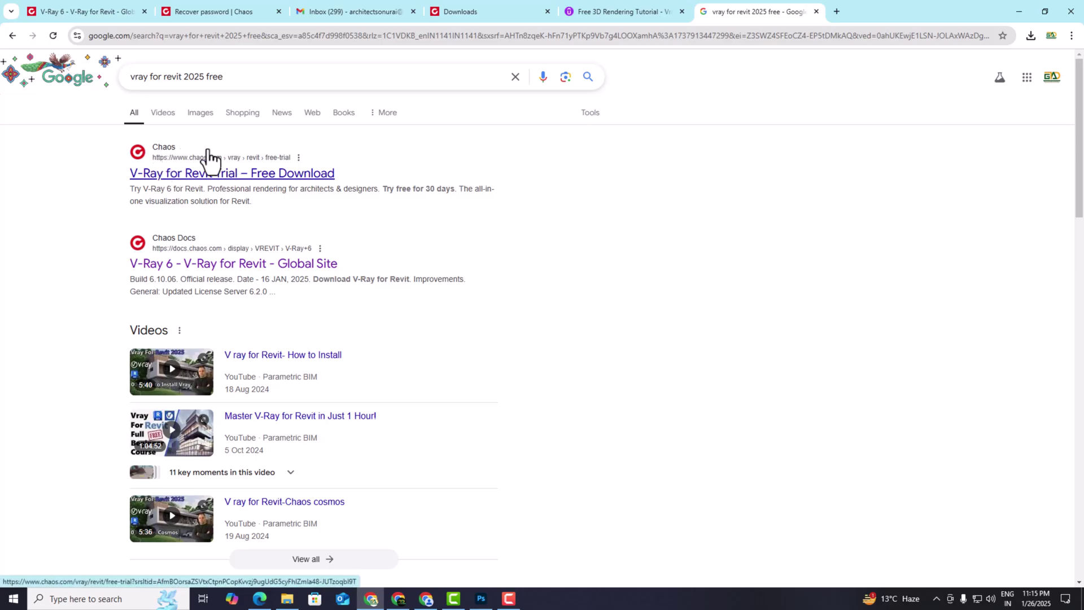
- Request the V-Ray for Revit free trial on Chaos, then bring up the Gmail inbox
click(162, 181)
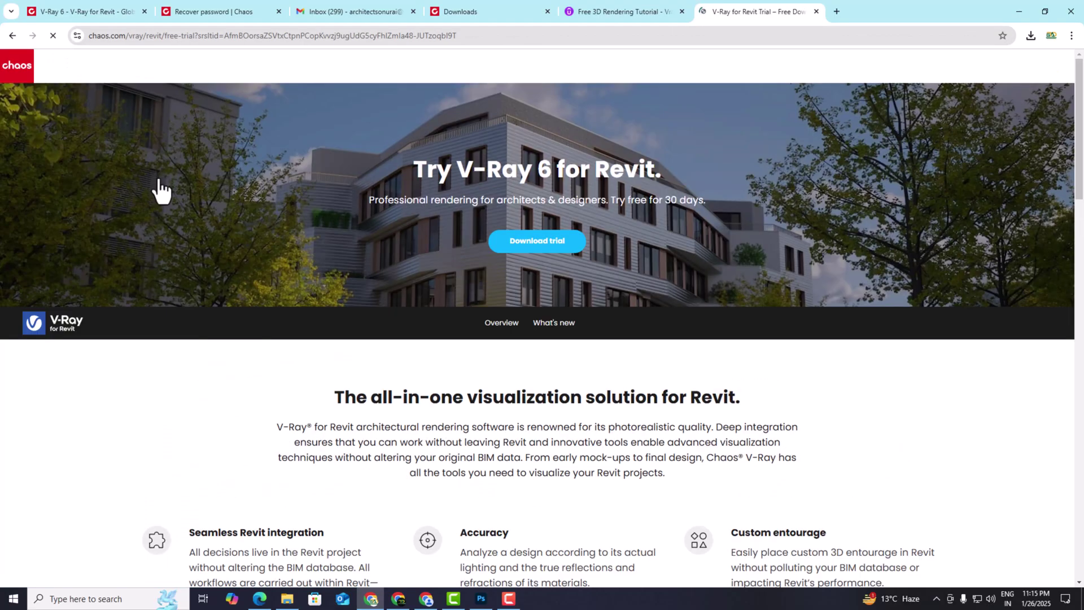
click(521, 246)
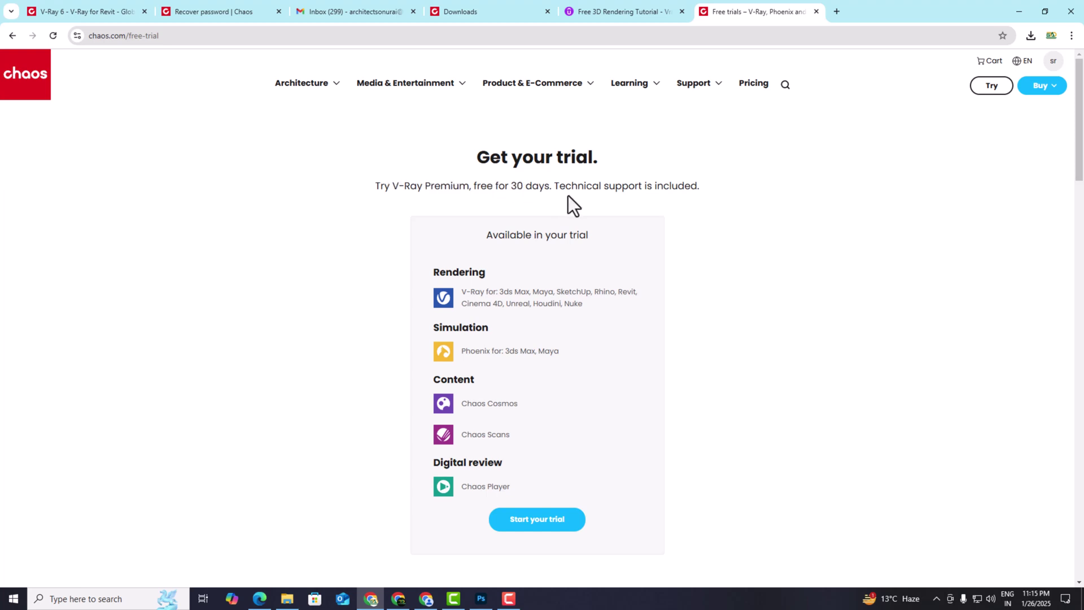
scroll(733, 205, down, 1)
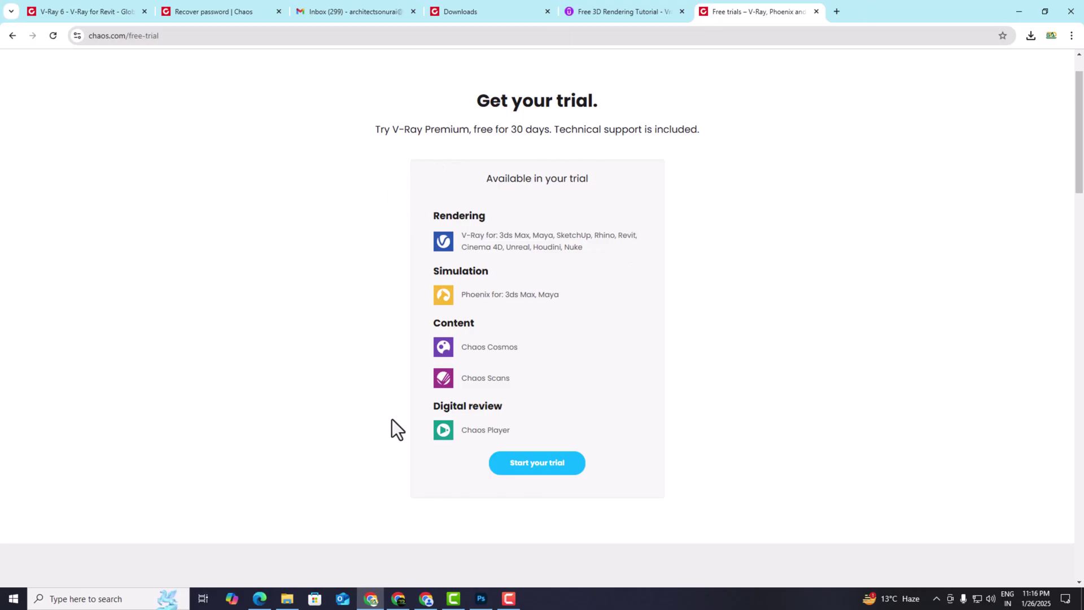
click(533, 464)
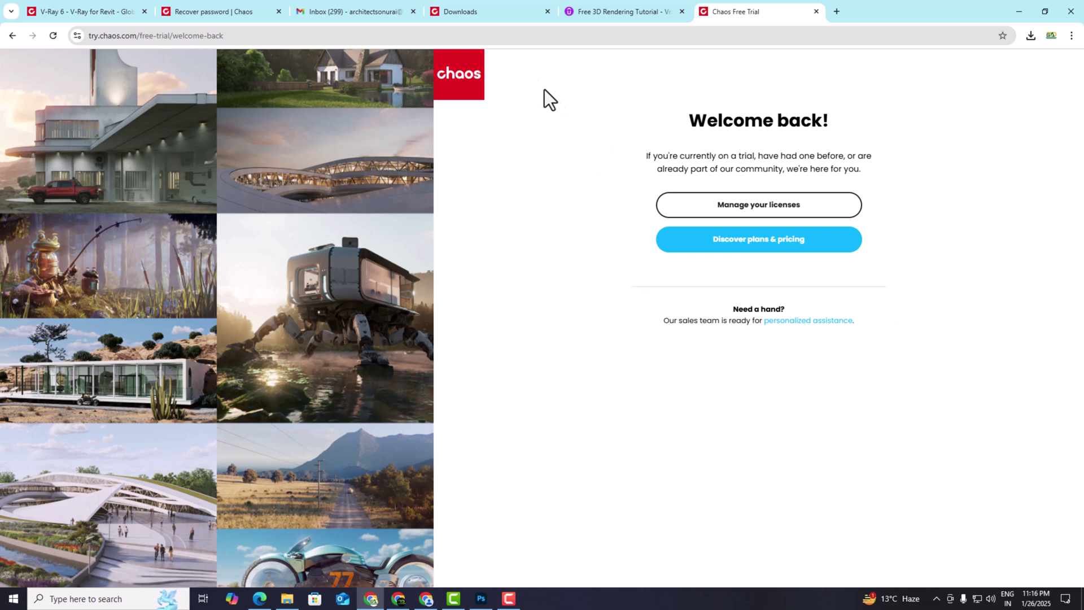
click(365, 14)
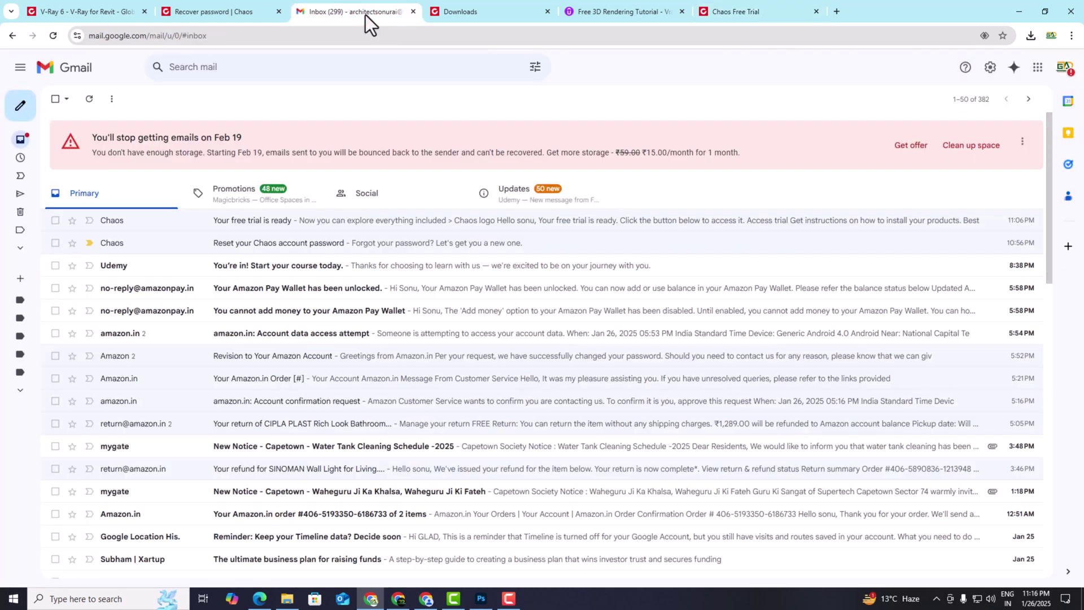
- Open the 'Your free trial is ready' email and follow its Access trial link
click(240, 227)
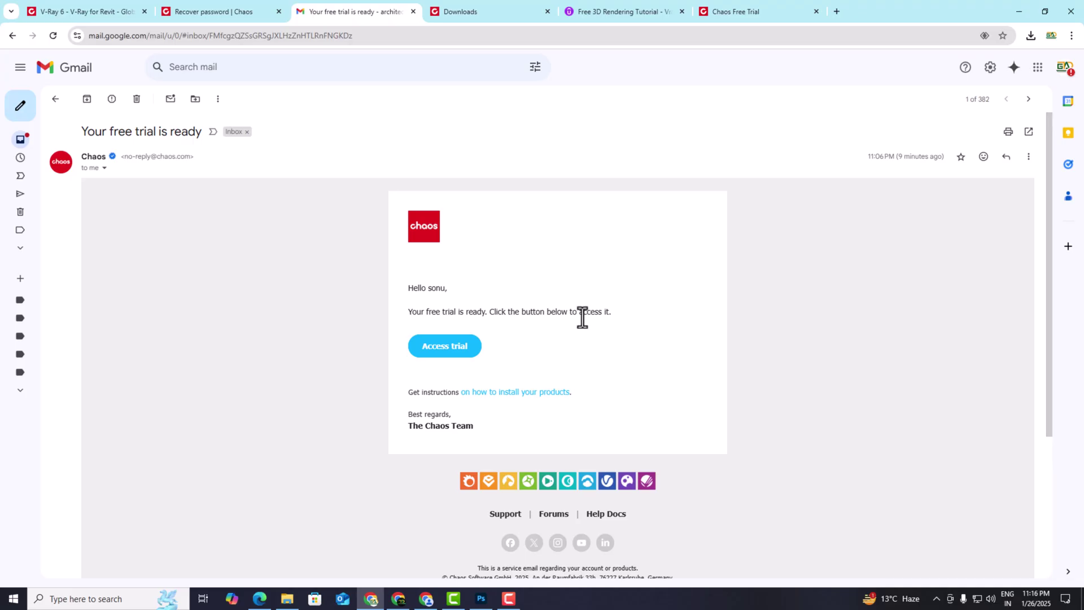
click(452, 354)
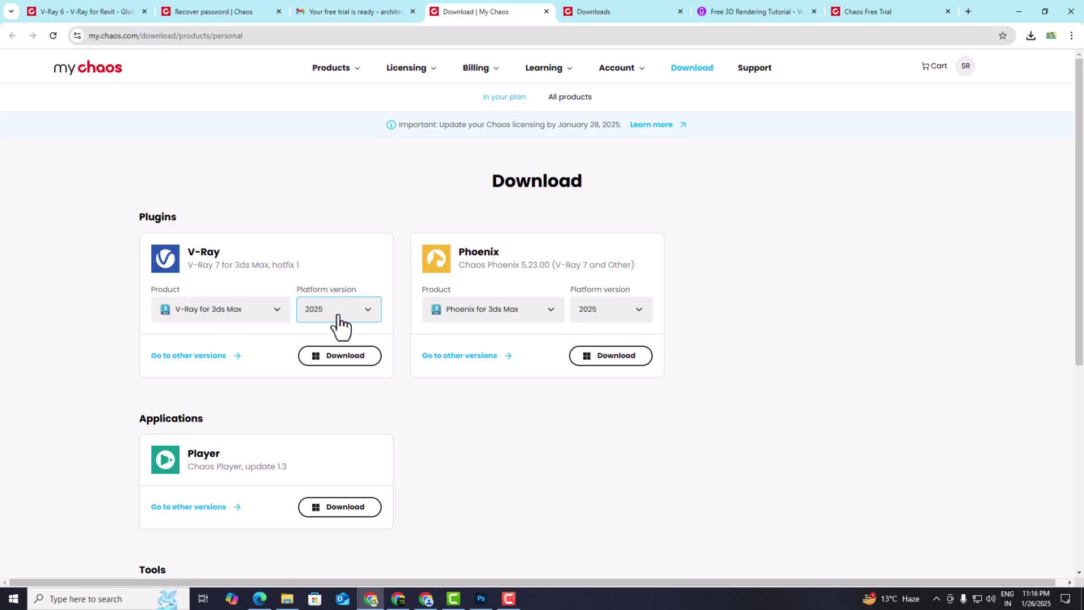
- Choose V-Ray for Revit as the product, download its installer, and check Chrome's download history
click(281, 316)
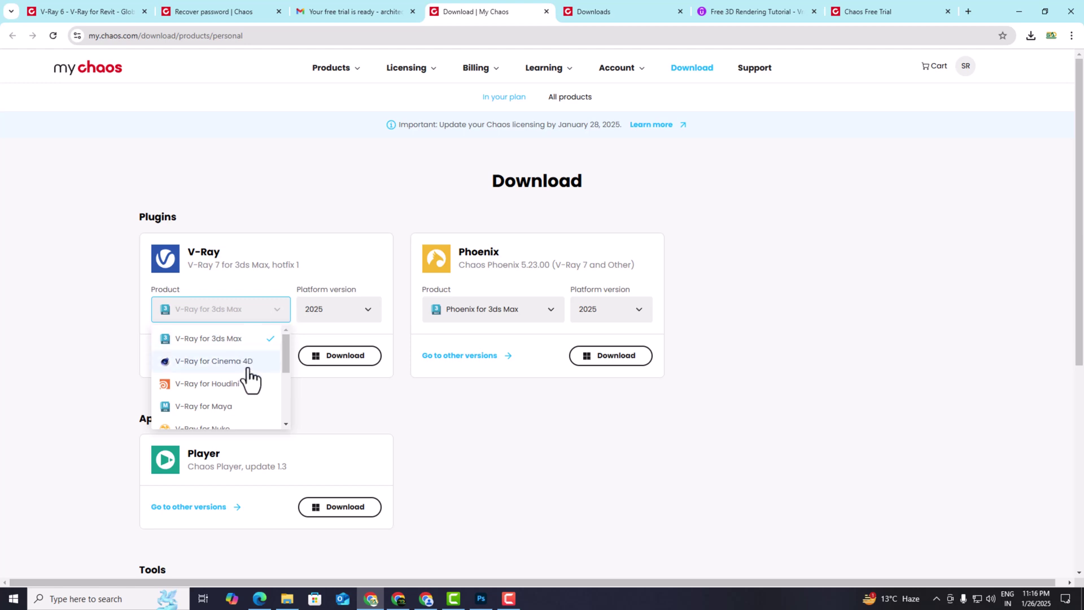
scroll(249, 381, down, 3)
click(227, 341)
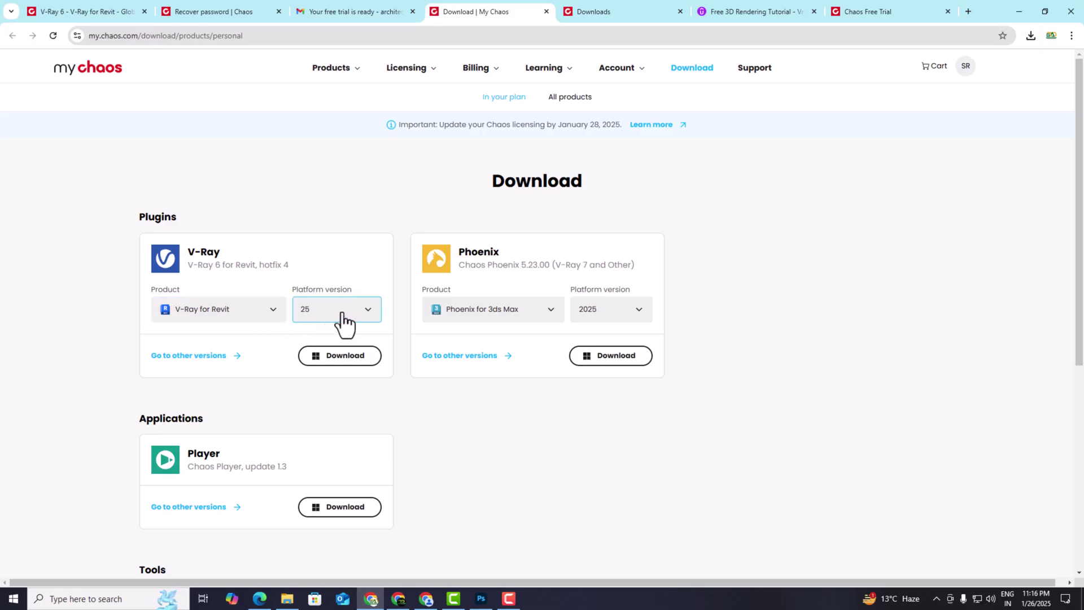
click(340, 367)
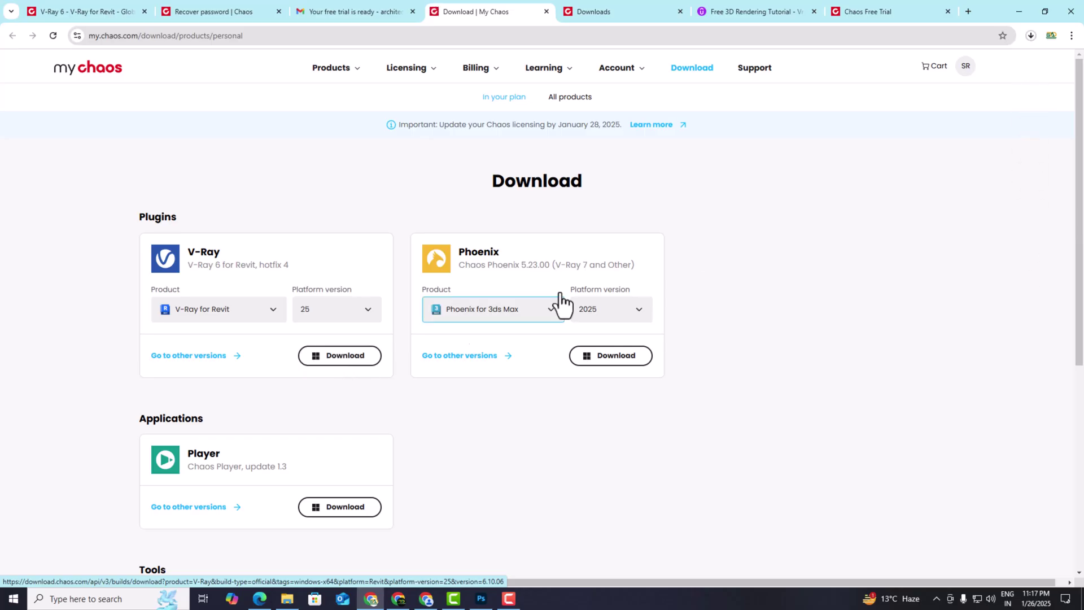
click(1033, 42)
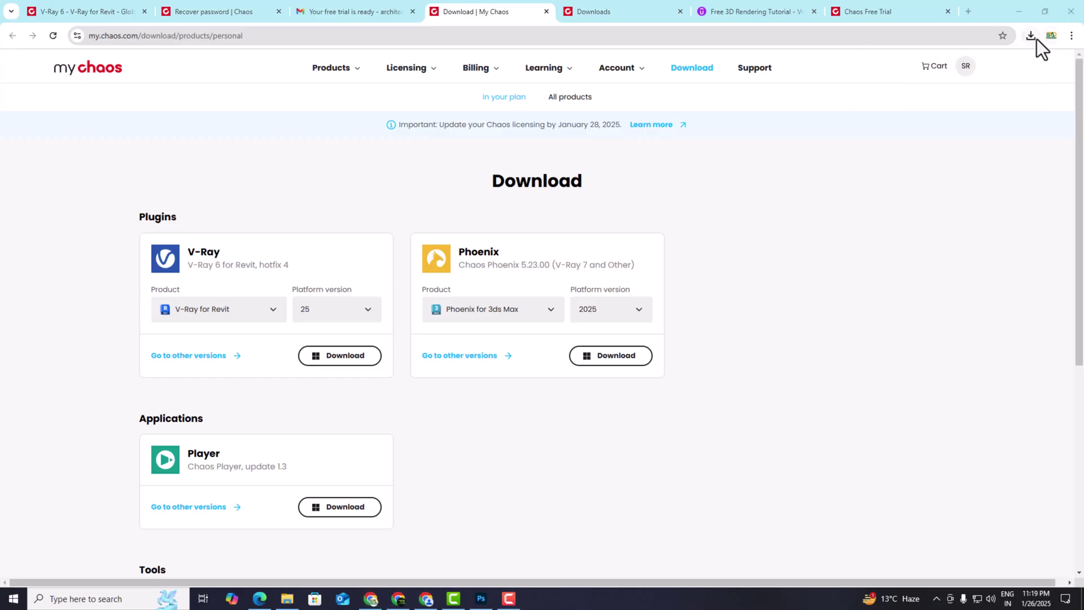
click(1033, 37)
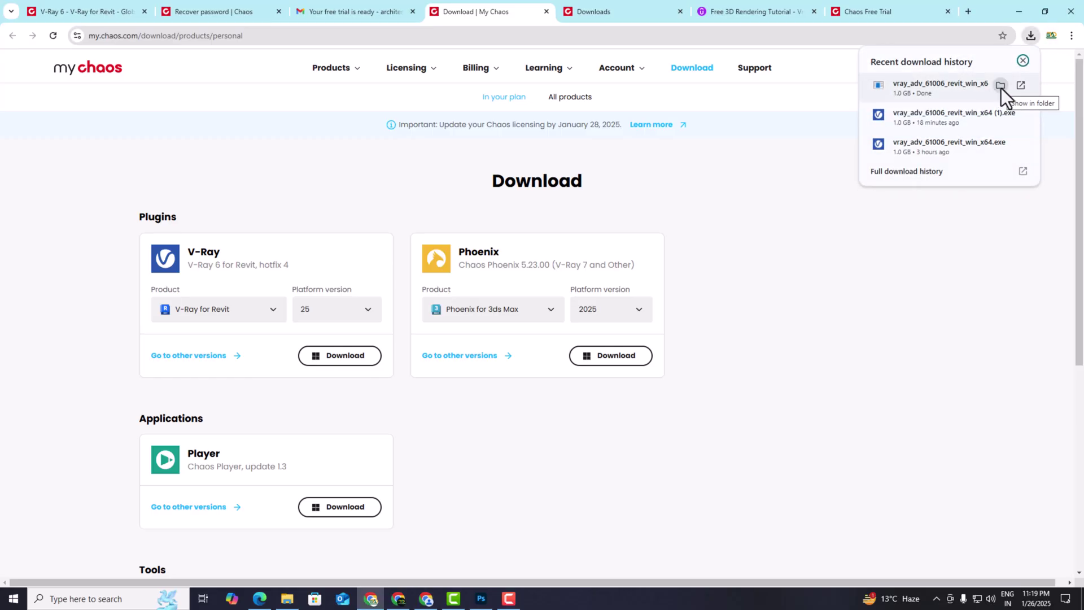
- Show the download in the Downloads folder and run the newest vray_adv Revit installer
click(1001, 85)
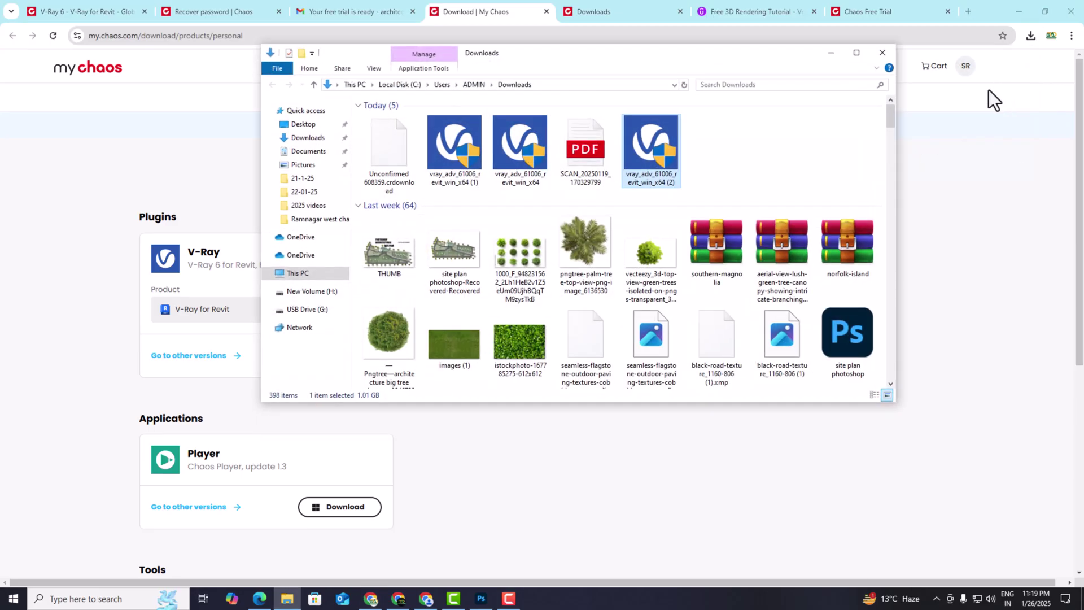
mouse_move(651, 146)
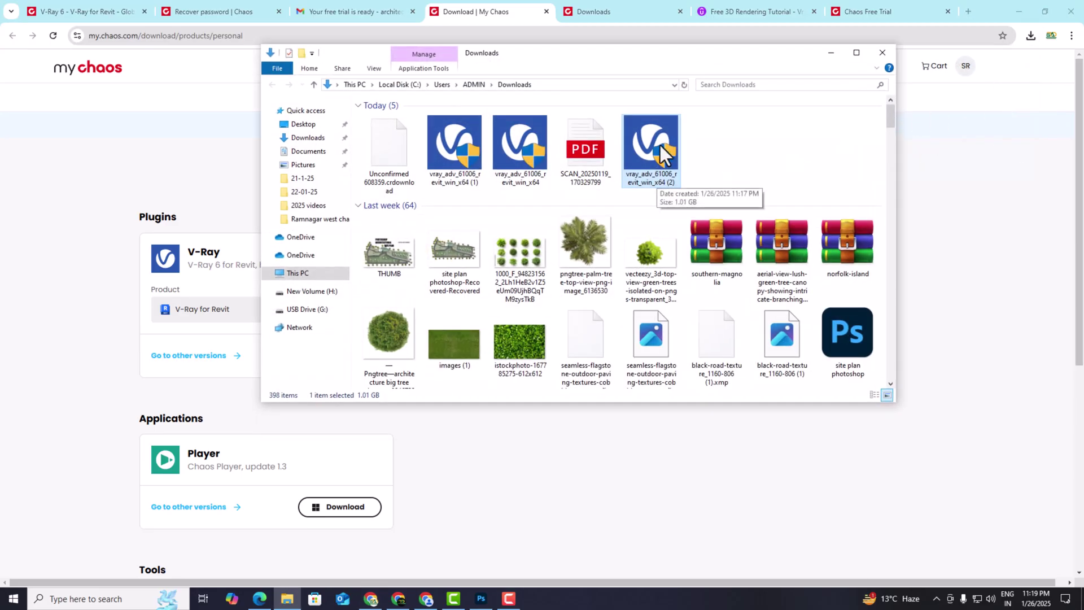
double_click(648, 176)
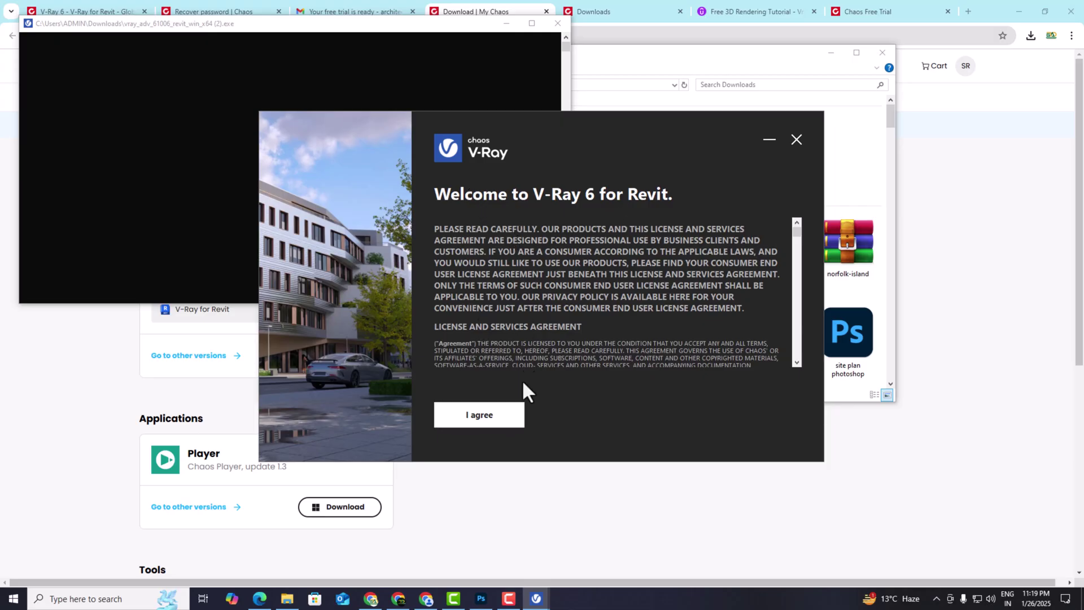
- Accept the license, install for Revit 2025 with Local licensing, and close the finished installer
click(495, 419)
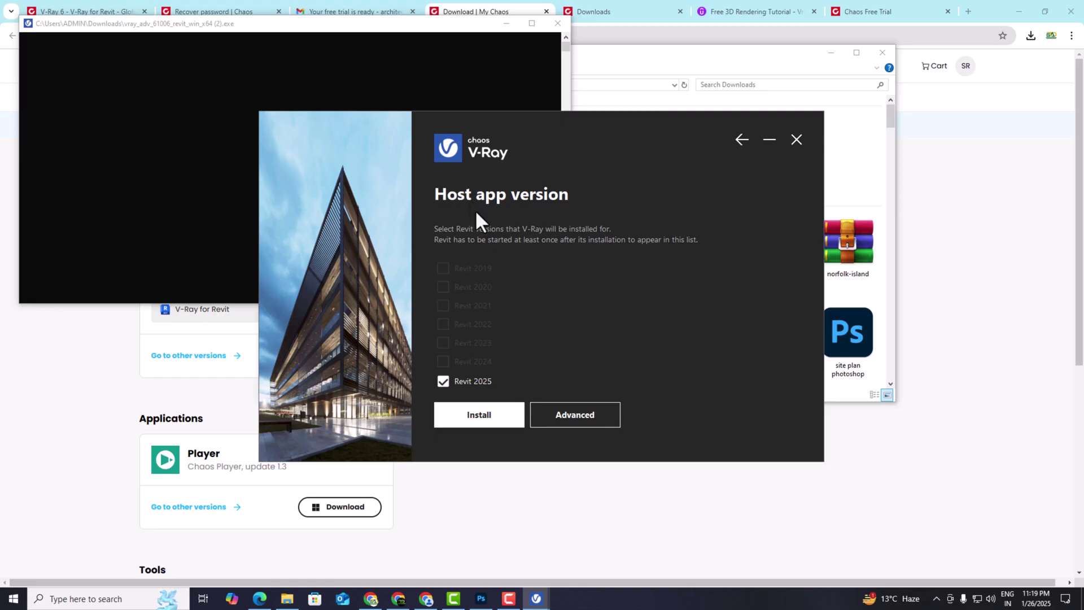
click(494, 416)
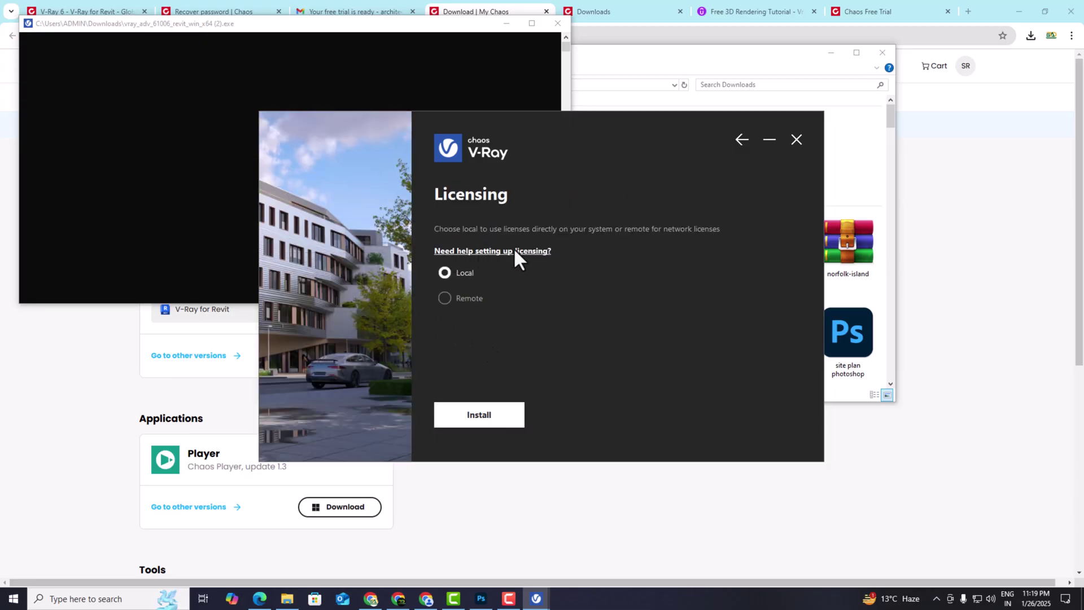
click(484, 413)
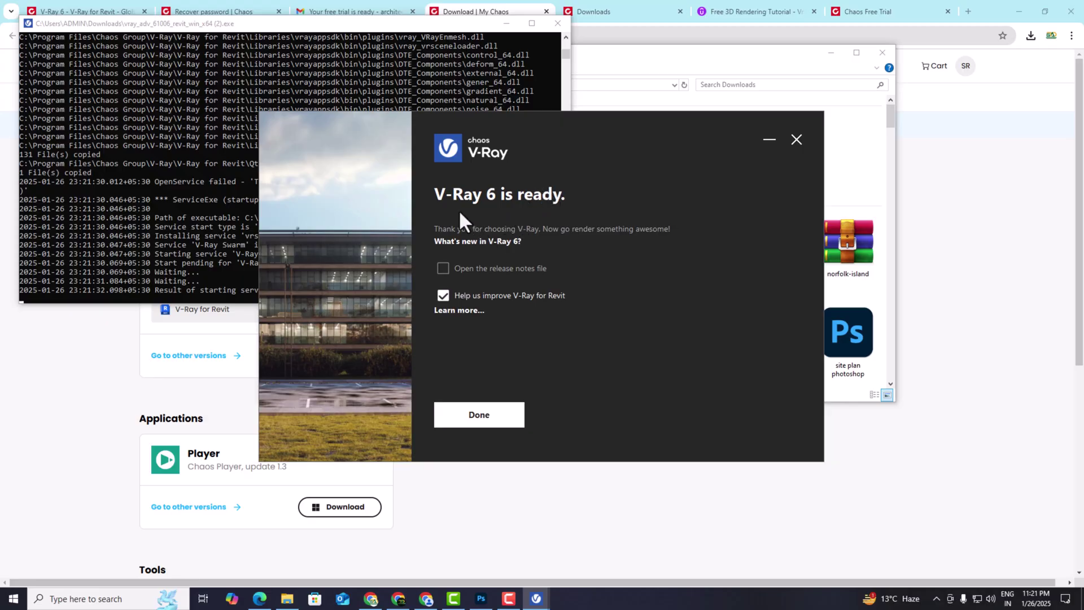
click(475, 418)
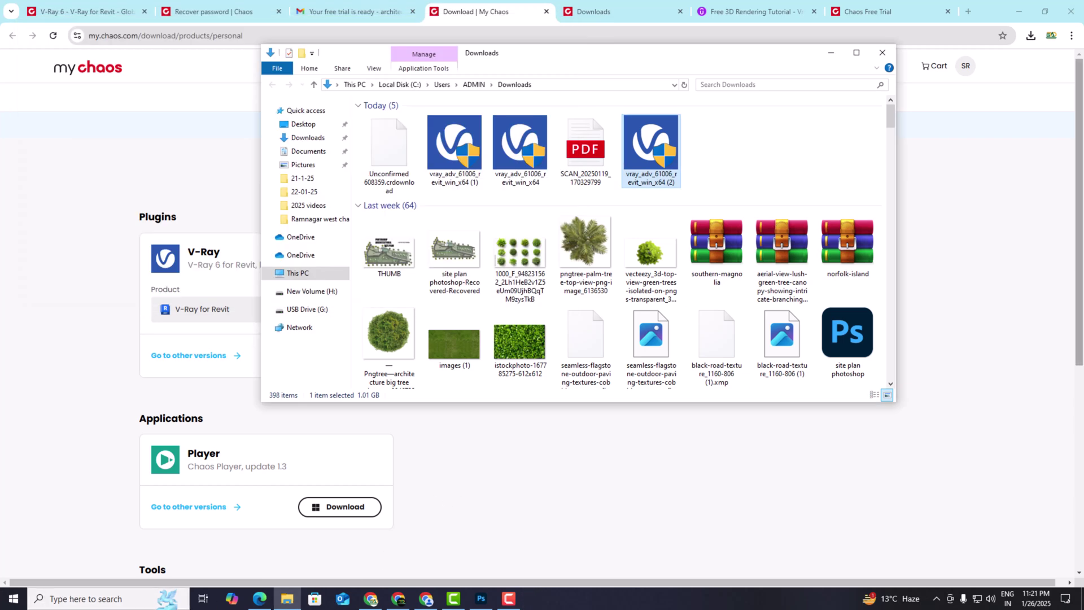
click(14, 600)
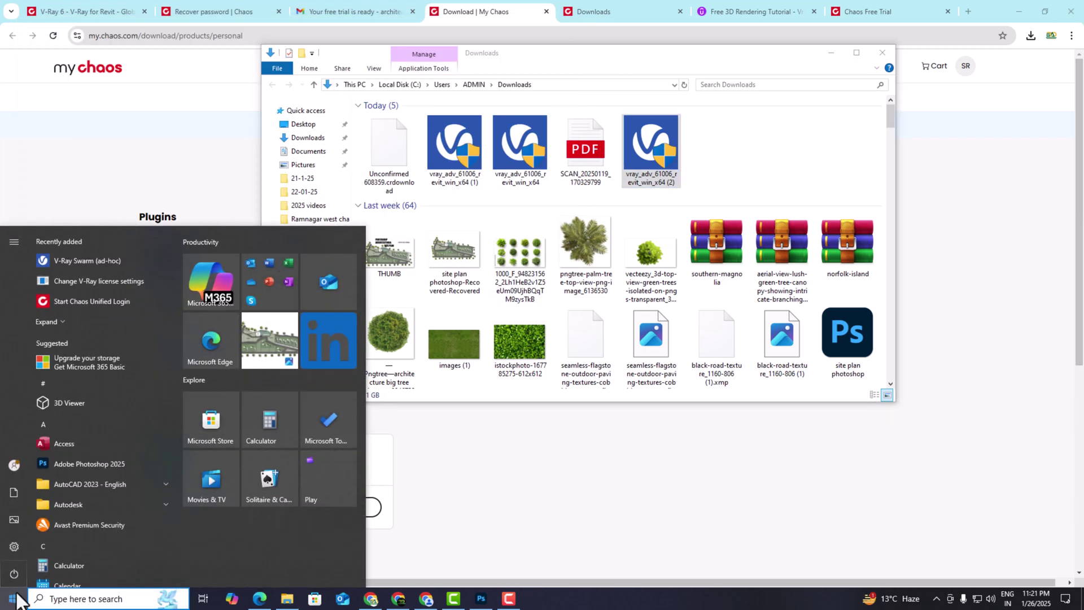
text(revit)
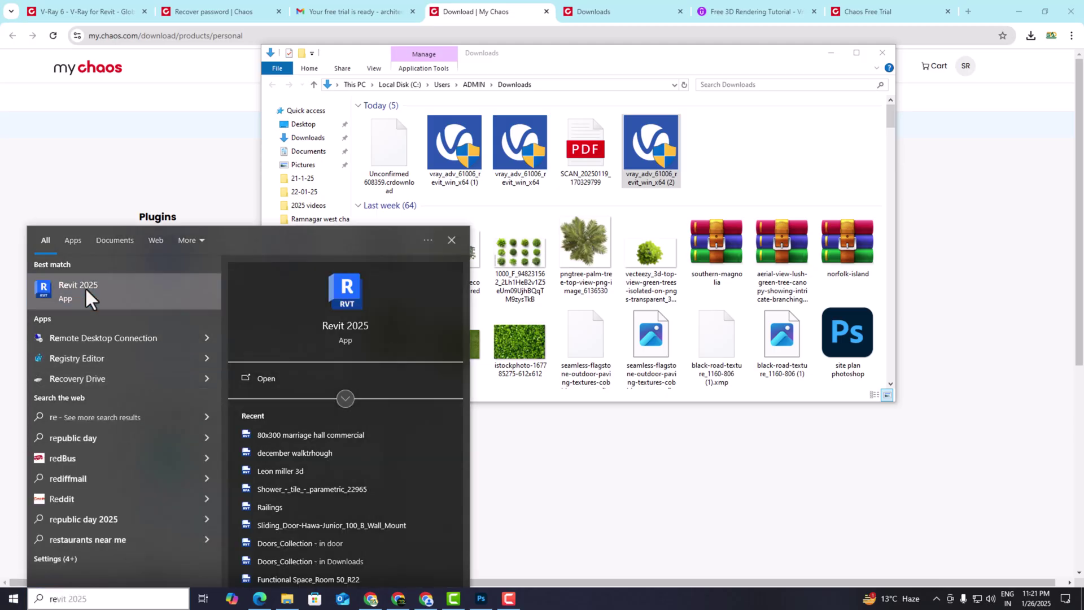
click(85, 288)
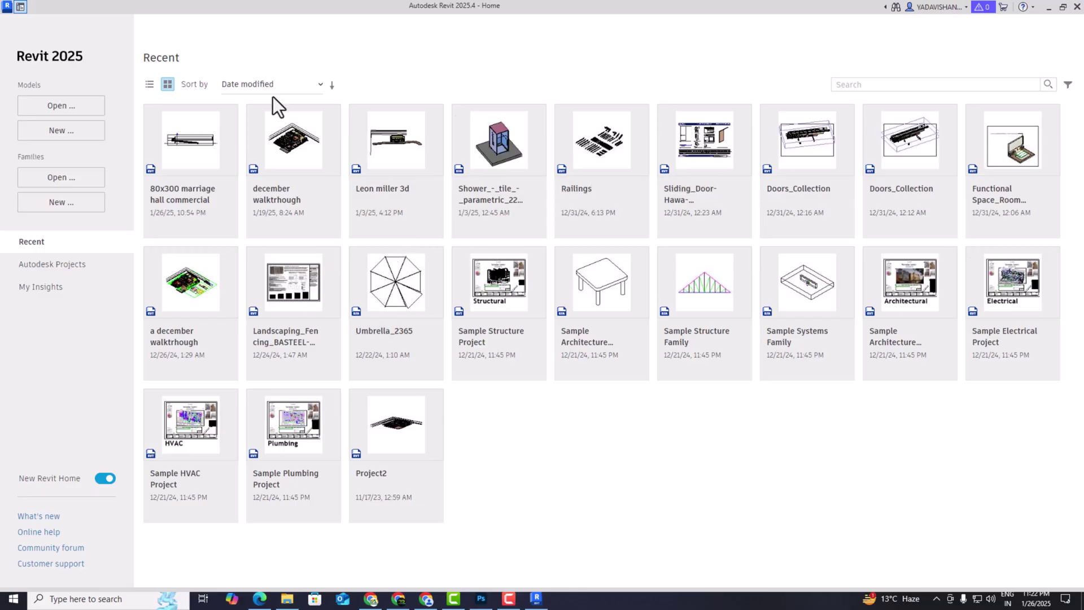
click(395, 206)
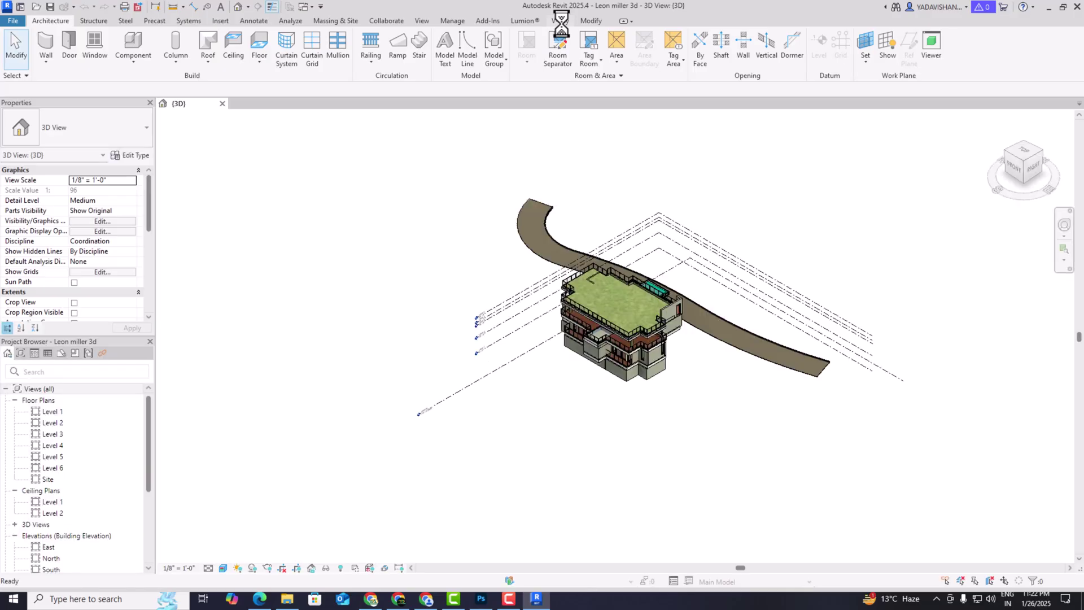
scroll(741, 242, up, 2)
scroll(740, 241, up, 1)
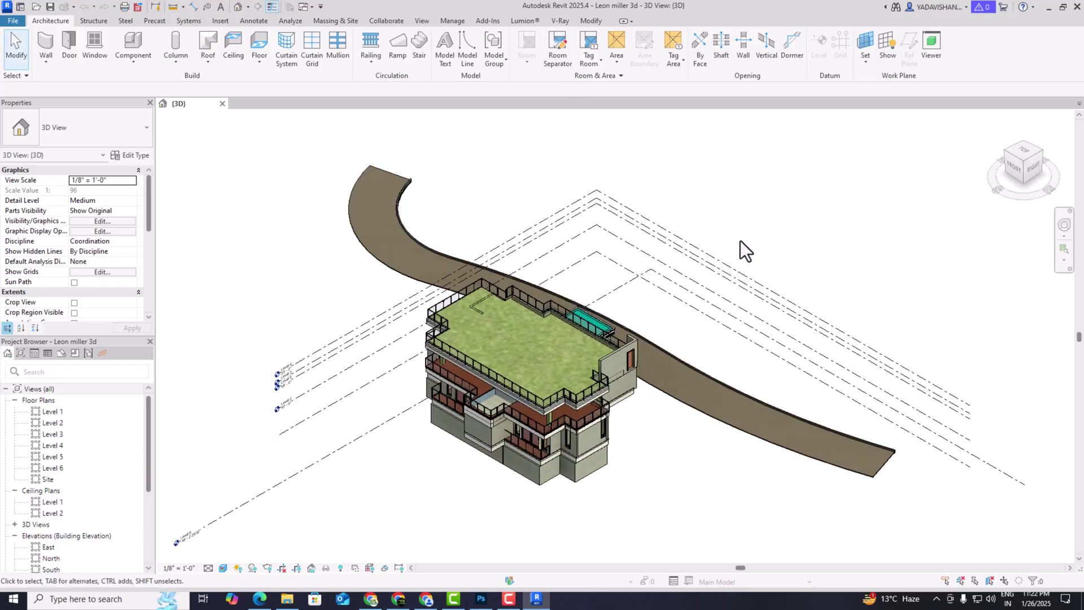
- Enable V-Ray on the V-Ray ribbon tab to start the Chaos license sign-in
click(560, 21)
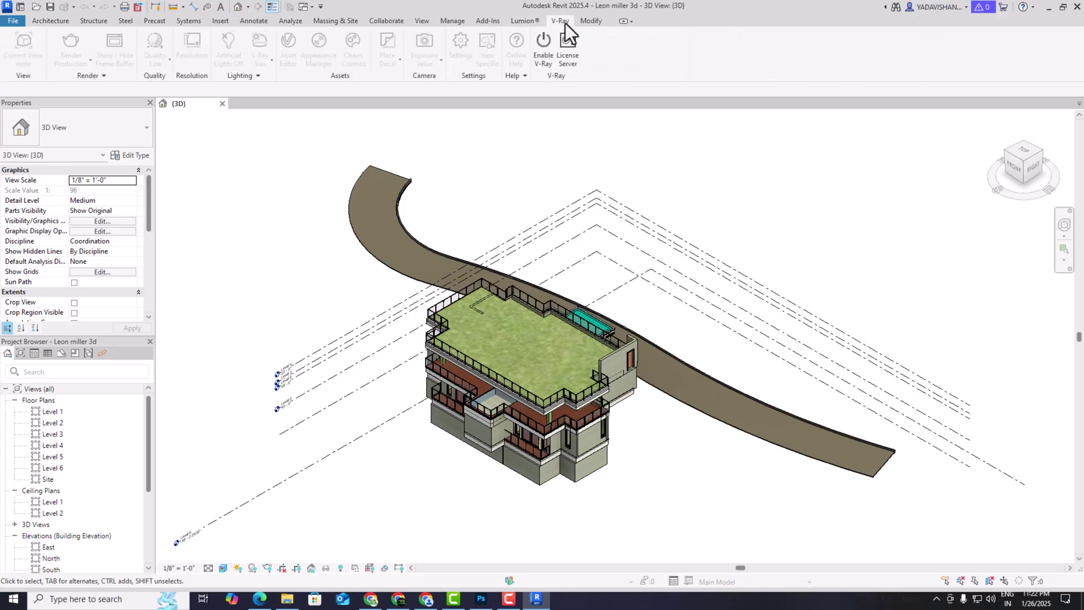
click(550, 49)
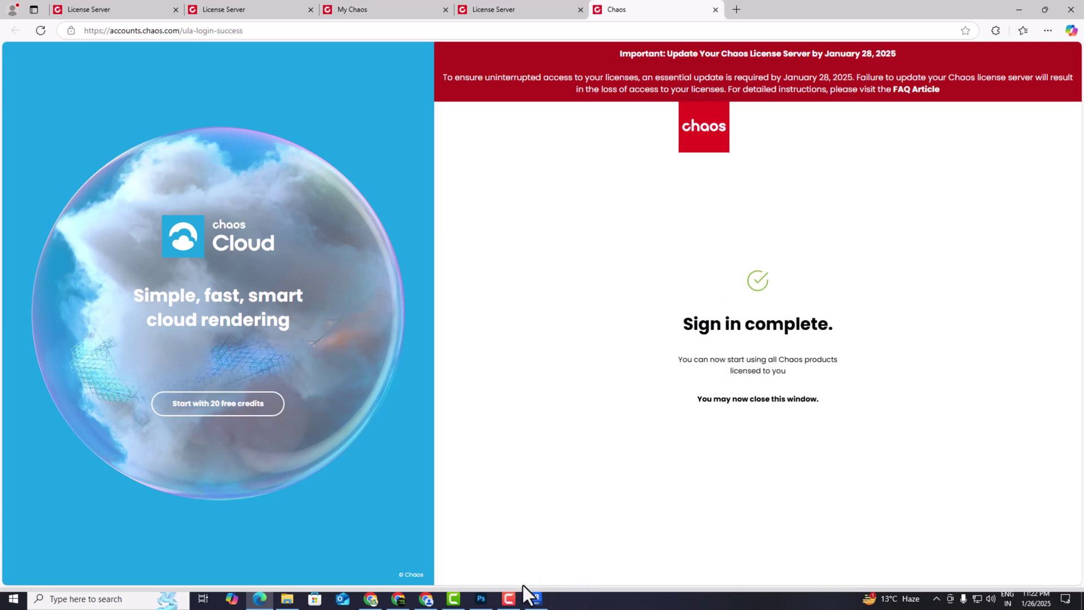
- Return to Revit from the taskbar and dismiss the V-Ray license notice
click(534, 597)
click(578, 321)
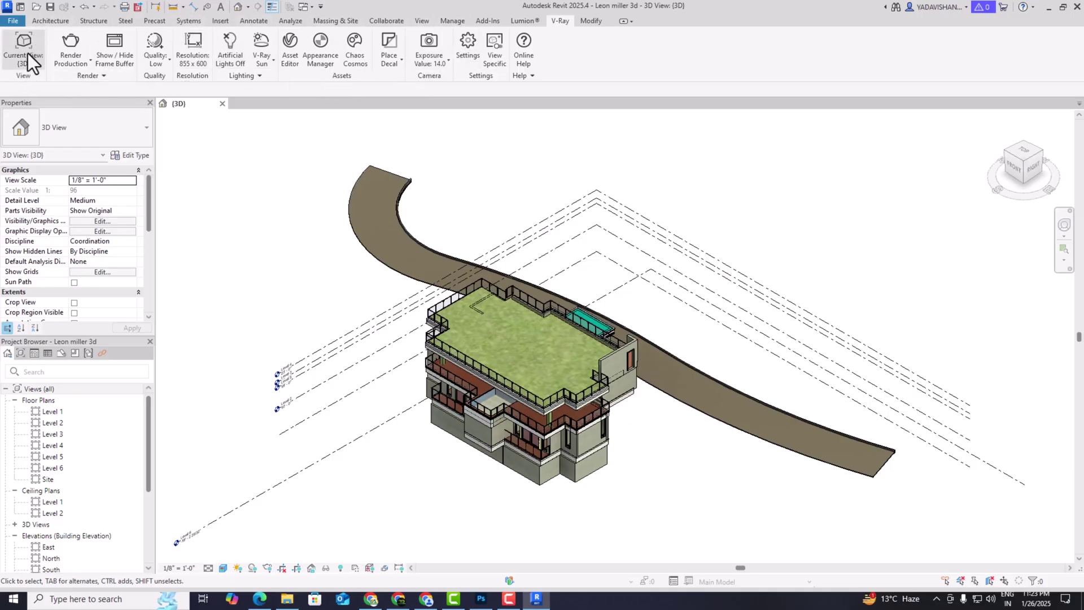
- Confirm V-Ray's Render Production tool is enabled on the V-Ray tab
click(87, 63)
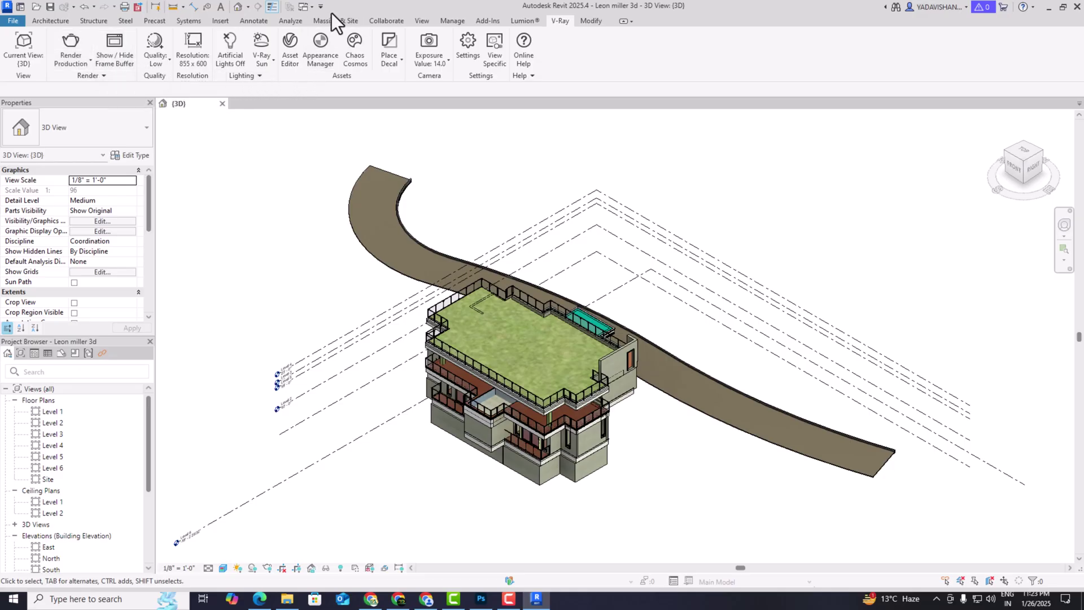